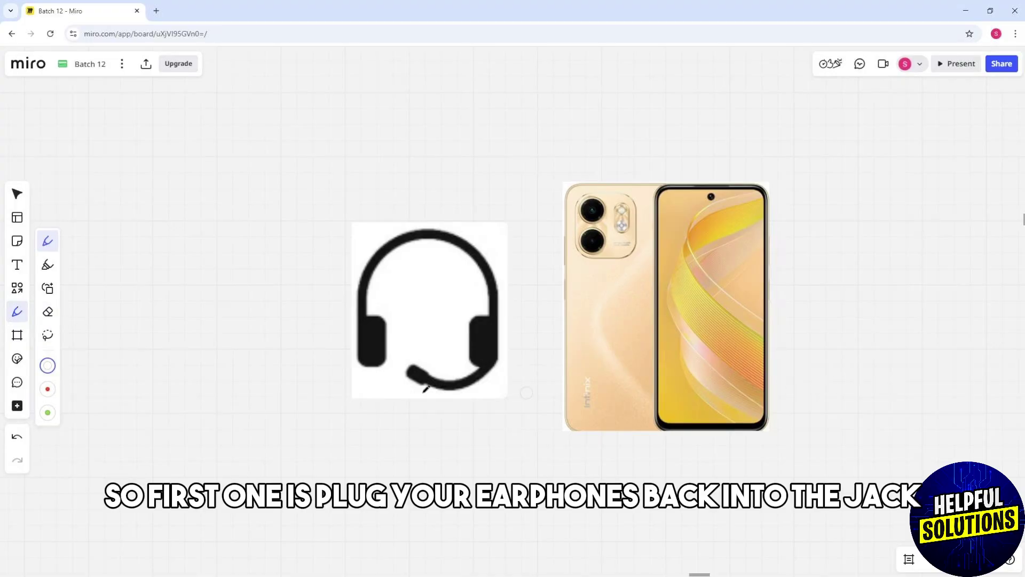
Switch the pen to green and sketch a curved arc above the earphone jack images.
click(51, 416)
drag(721, 321, 464, 365)
mouse_move(579, 197)
mouse_down()
mouse_move(463, 195)
mouse_move(487, 208)
mouse_move(473, 221)
mouse_up()
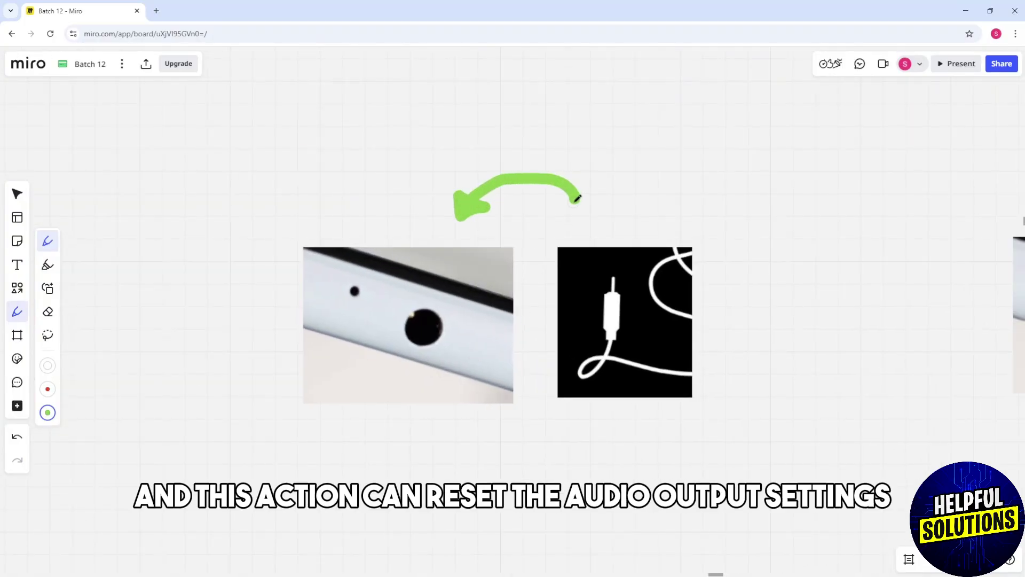
Finish the arc's arrowhead, circle the jack hole, and draw arrows from the swab and air icons.
mouse_move(577, 199)
mouse_down()
mouse_move(551, 203)
mouse_move(605, 216)
mouse_up()
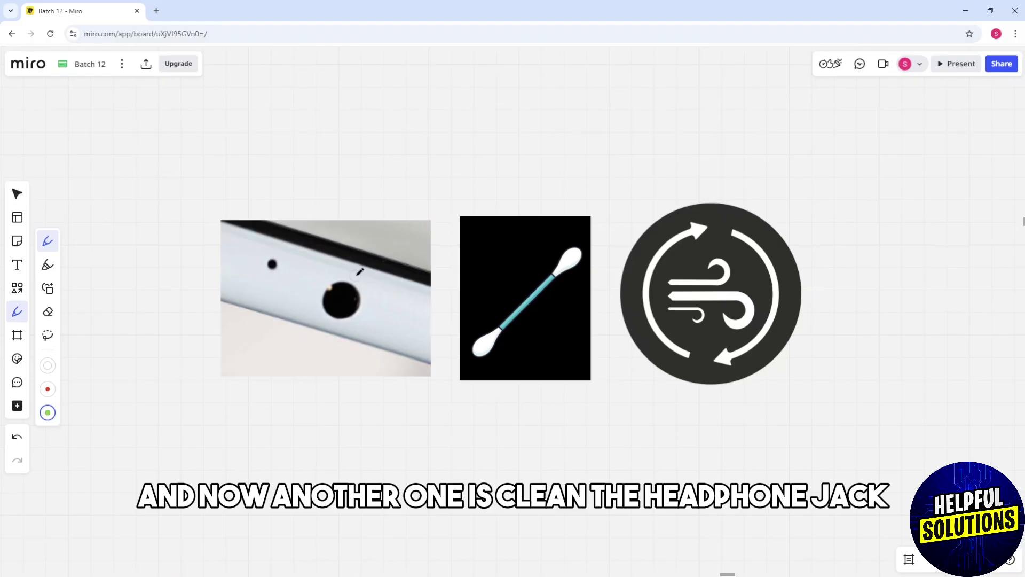
mouse_move(353, 267)
mouse_down()
mouse_move(313, 301)
mouse_move(368, 324)
mouse_move(357, 264)
mouse_up()
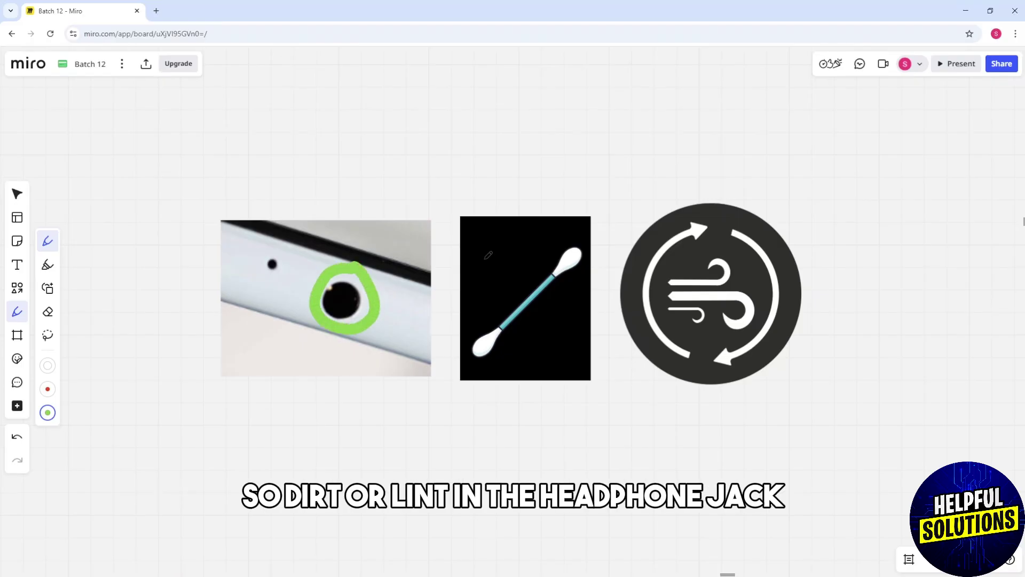
mouse_move(504, 256)
mouse_down()
mouse_move(412, 240)
mouse_move(380, 272)
mouse_up()
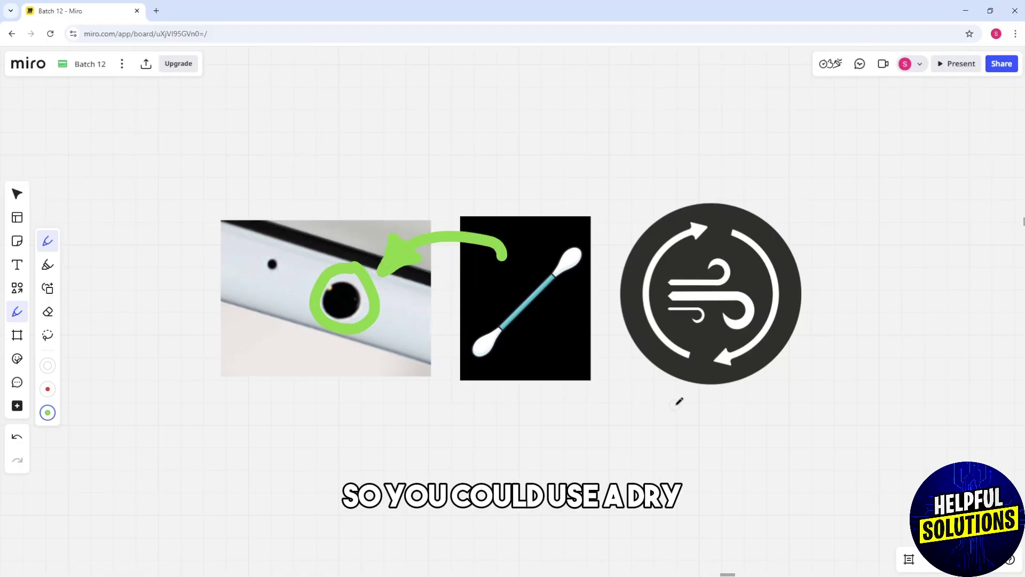
mouse_move(680, 404)
mouse_down()
mouse_move(480, 436)
mouse_move(407, 385)
mouse_move(399, 367)
mouse_move(380, 372)
mouse_up()
drag(399, 364, 421, 376)
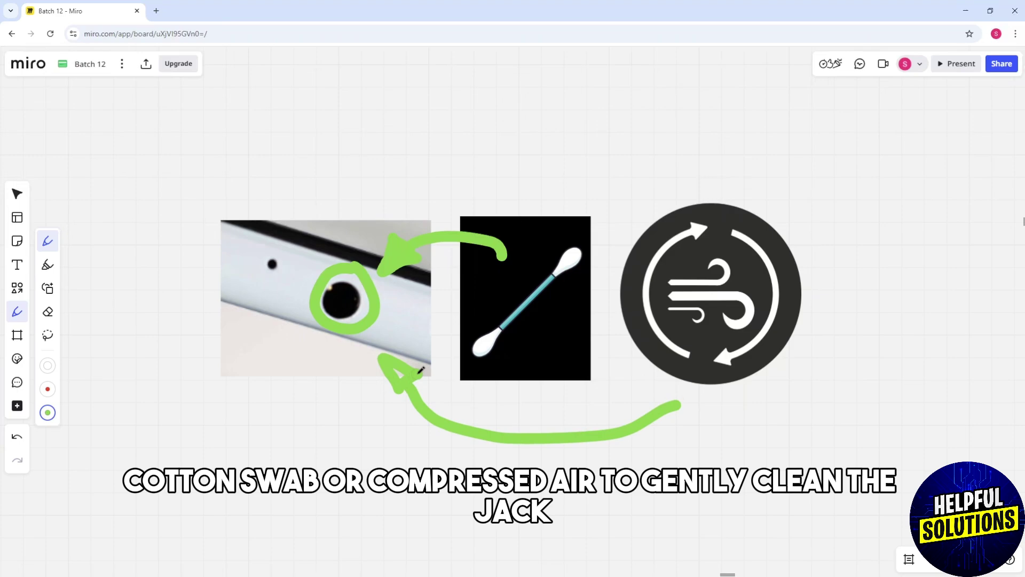
scroll(793, 363, right, 10)
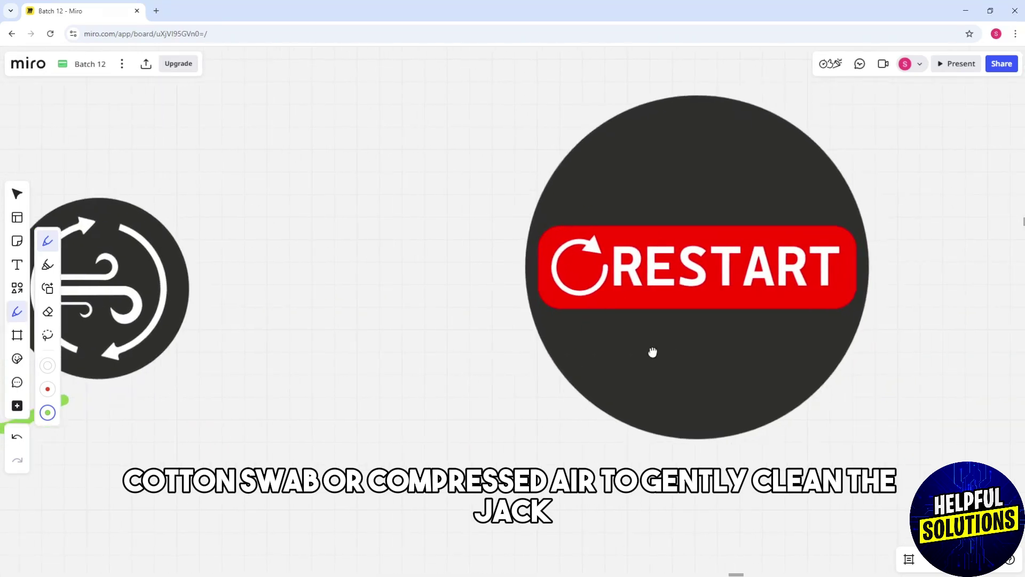
scroll(789, 353, right, 8)
Draw a green checkmark beside the RESTART image and pan to the phone's reset options.
mouse_move(782, 303)
mouse_down()
mouse_move(844, 263)
mouse_move(854, 239)
mouse_up()
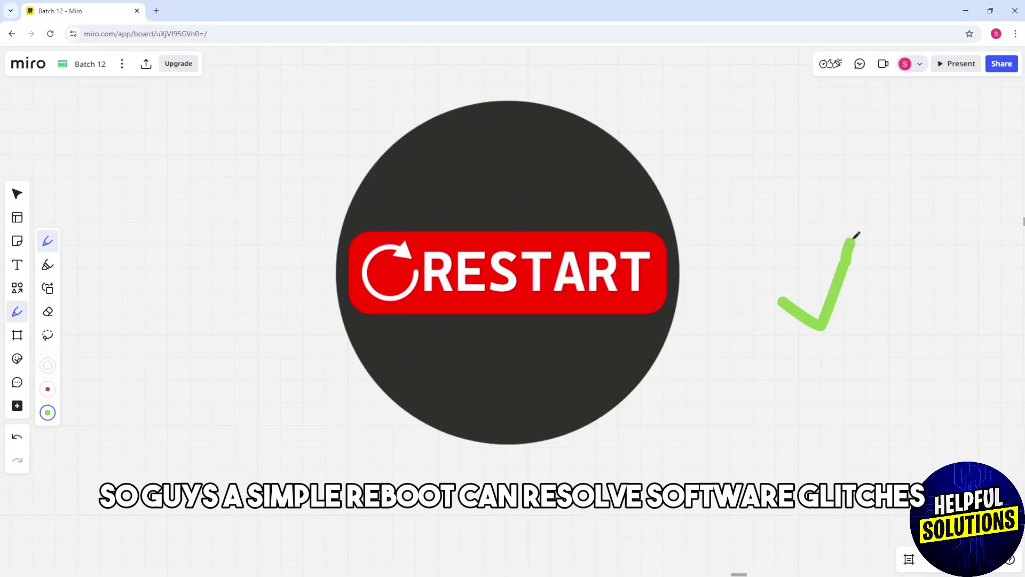
mouse_move(926, 238)
mouse_down()
mouse_move(655, 253)
mouse_move(623, 265)
mouse_move(745, 339)
mouse_move(588, 264)
mouse_up()
scroll(607, 262, up, 2)
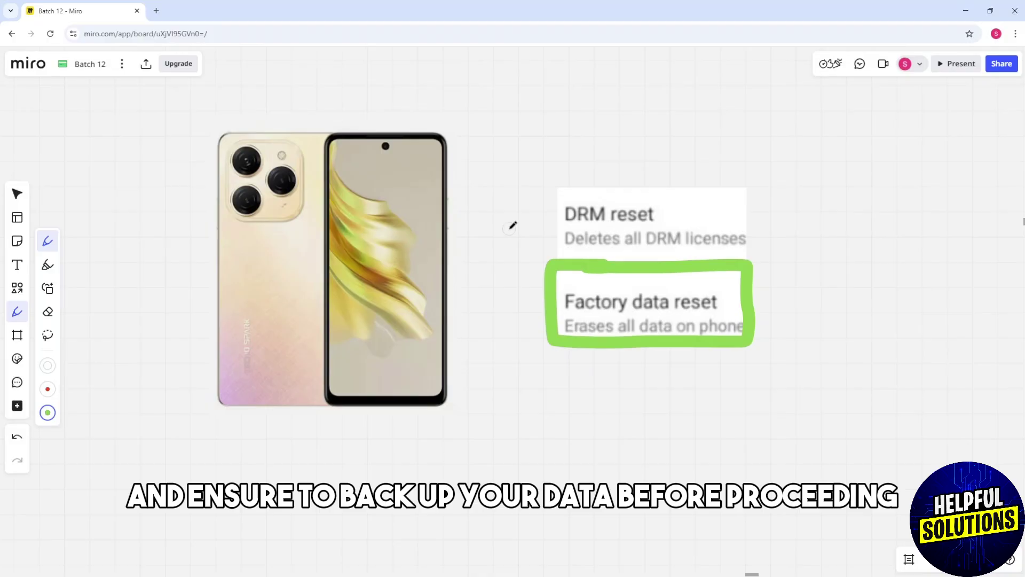
Shift the board view slightly down-right around the Factory data reset option.
drag(510, 226, 528, 238)
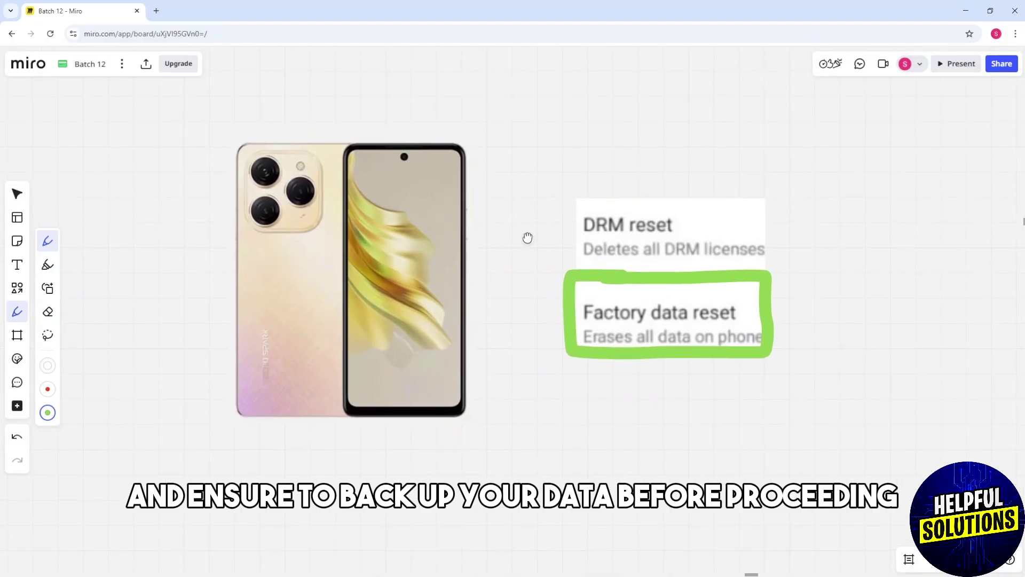